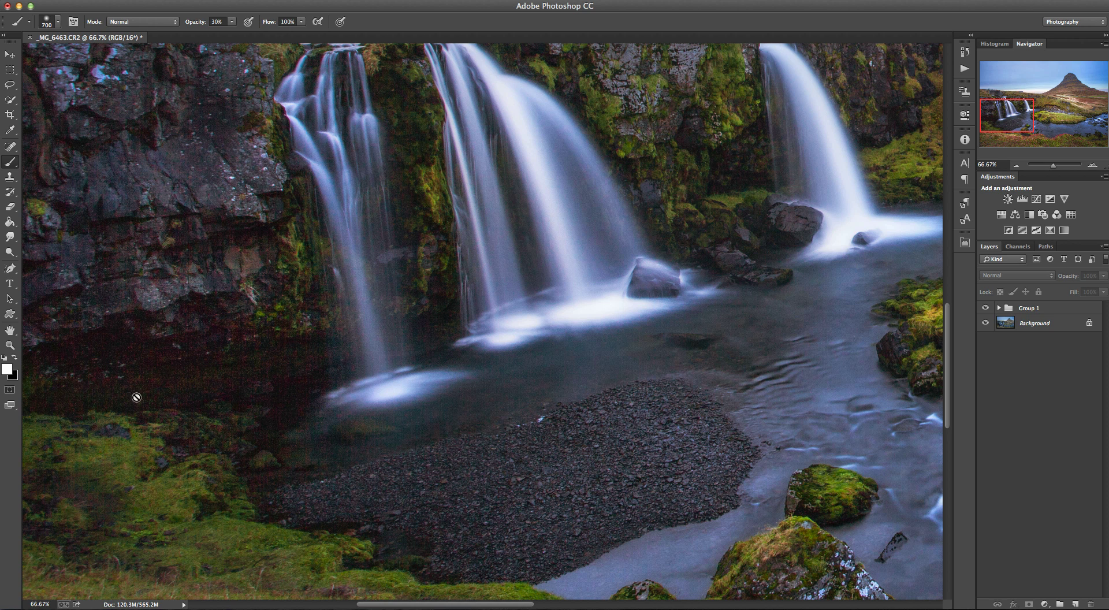
- Select the Group 1 layer group above the Background in the Layers panel
click(1057, 311)
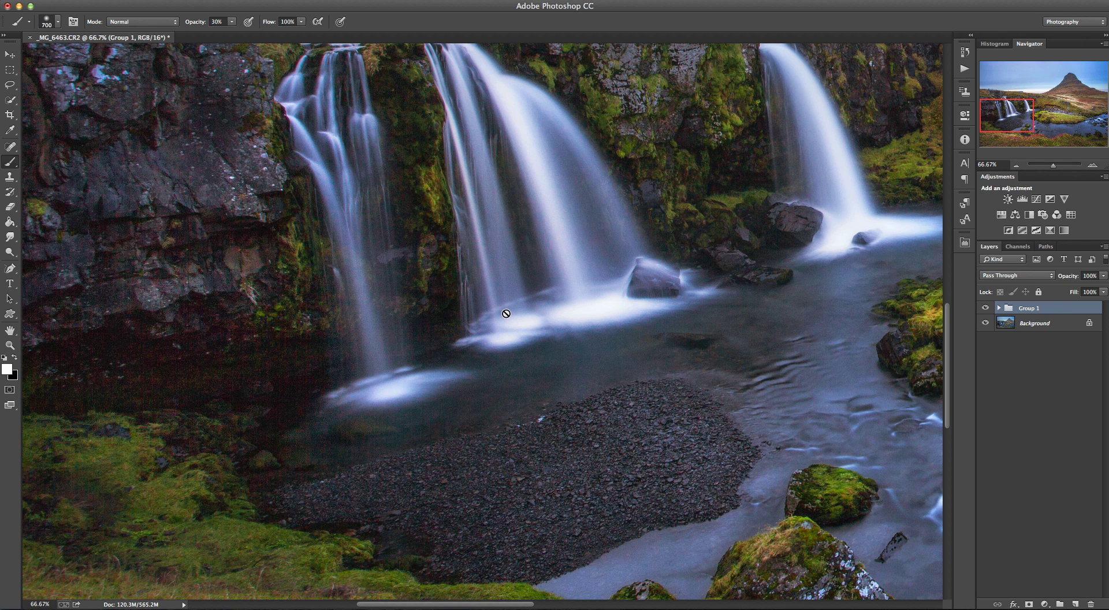
- Stamp all visible layers into a new merged Layer 2 above Group 1
key(super+a)
key(super+alt+shift+e)
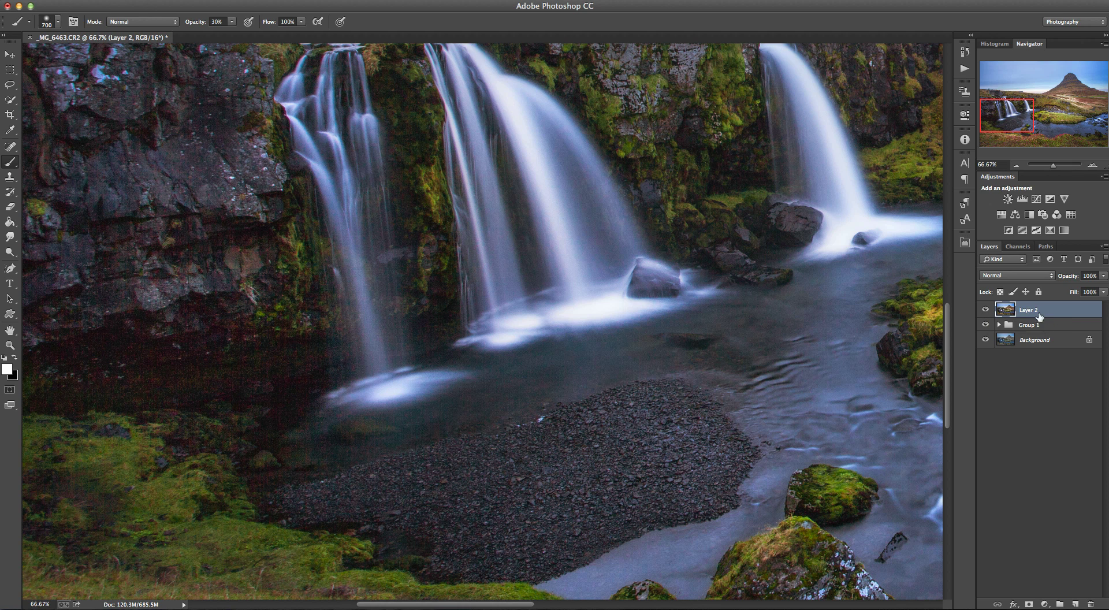
click(1000, 325)
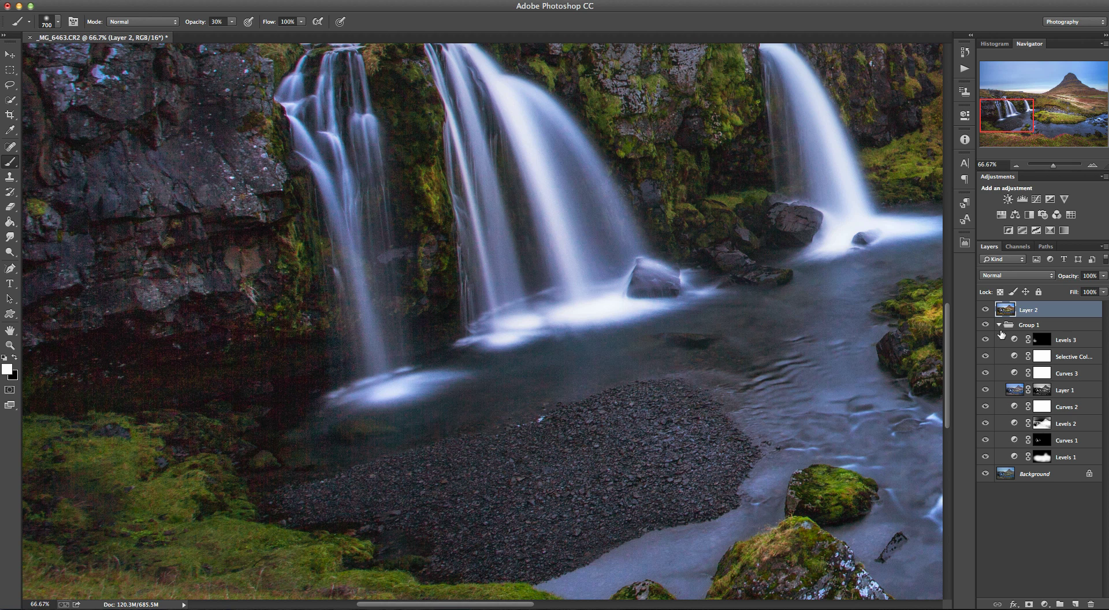
click(999, 326)
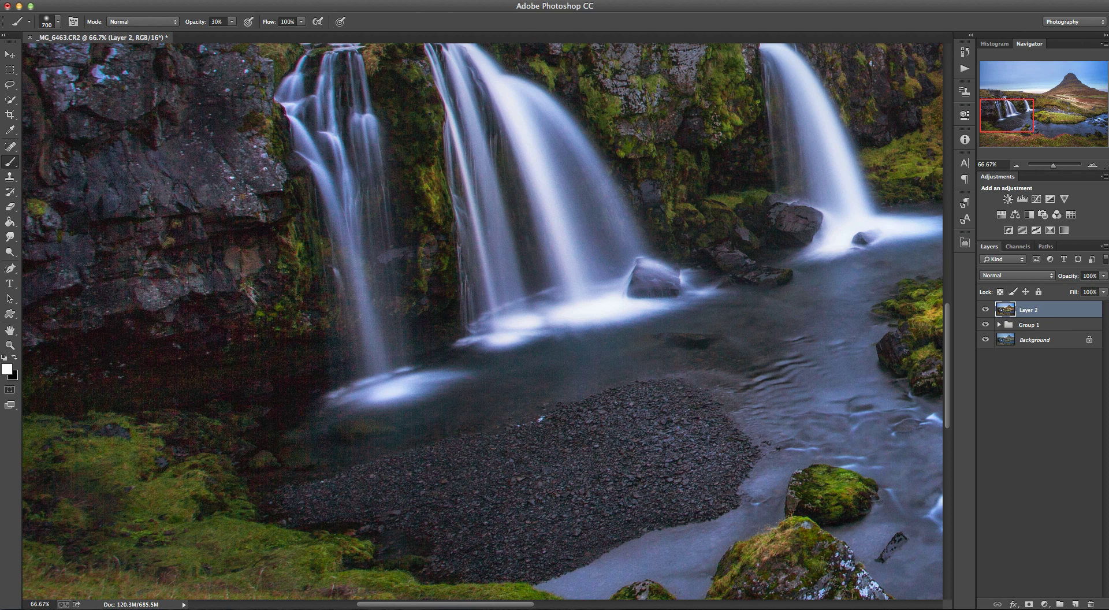
- Convert Layer 2 to a smart object and go to Filter > Noise for Reduce Noise
click(274, 0)
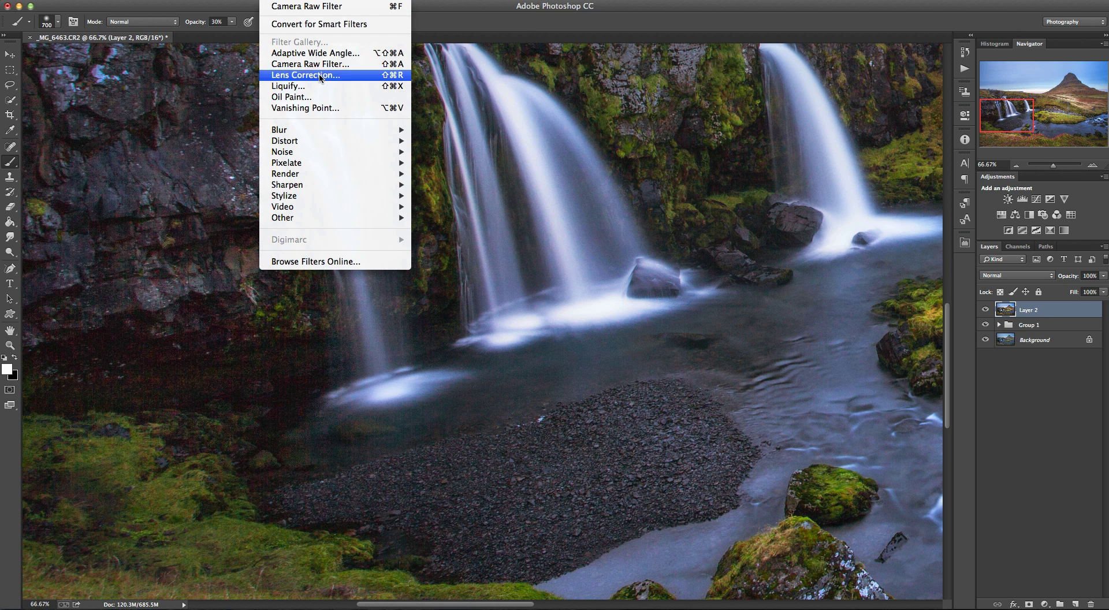
mouse_move(316, 152)
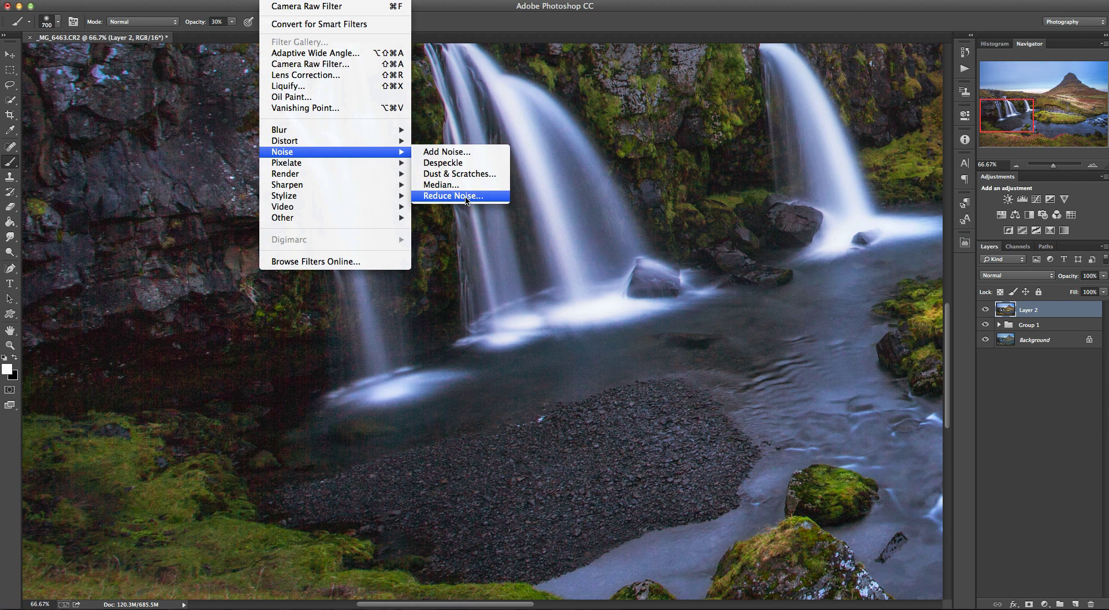
click(1018, 310)
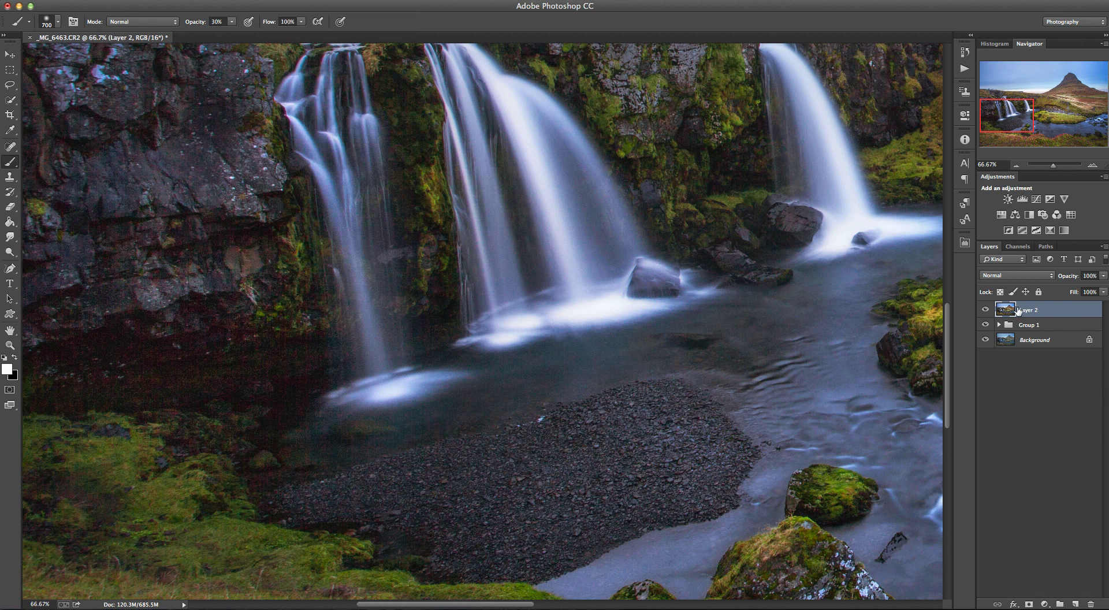
right_click(1050, 312)
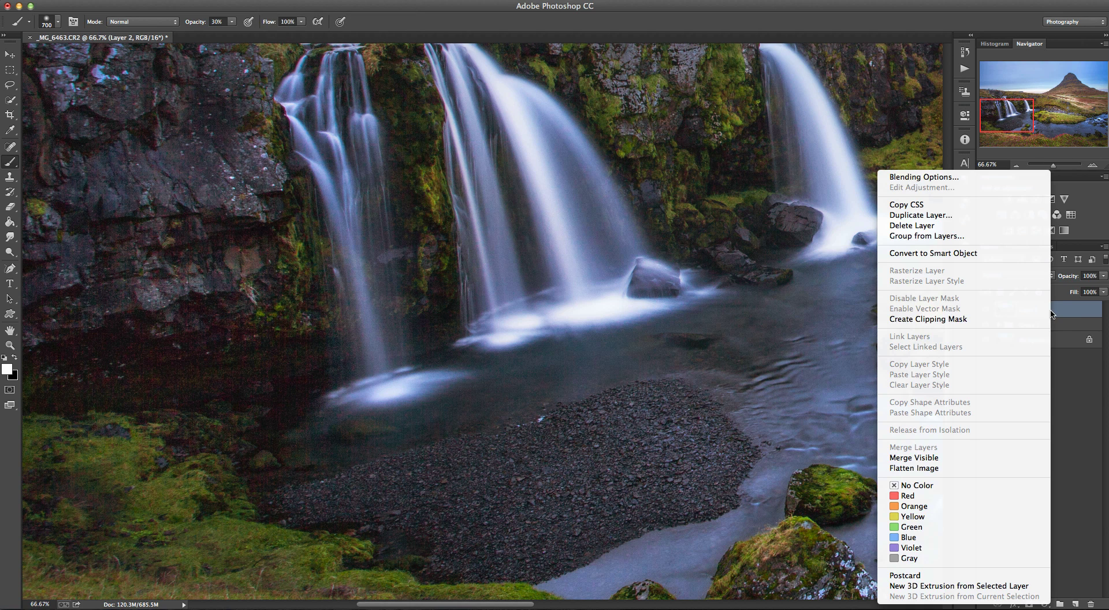
click(982, 255)
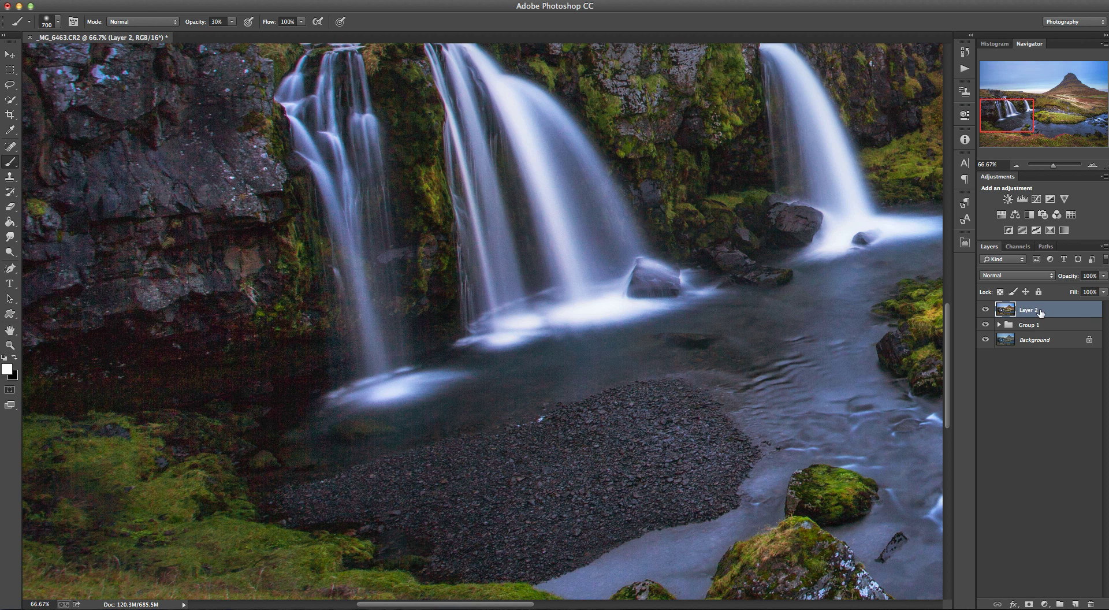
click(271, 2)
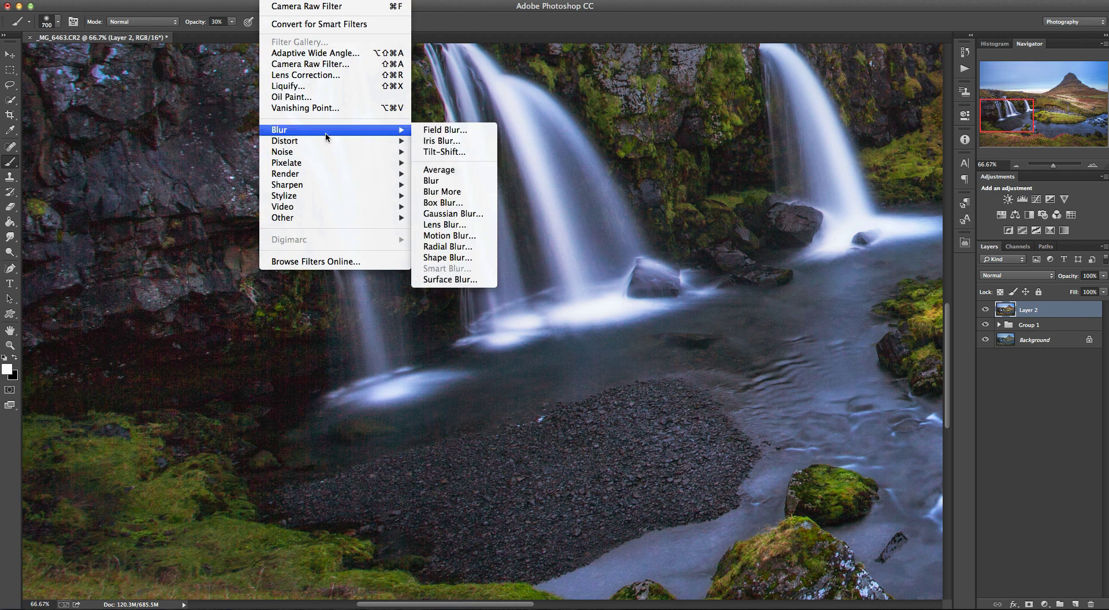
mouse_move(324, 187)
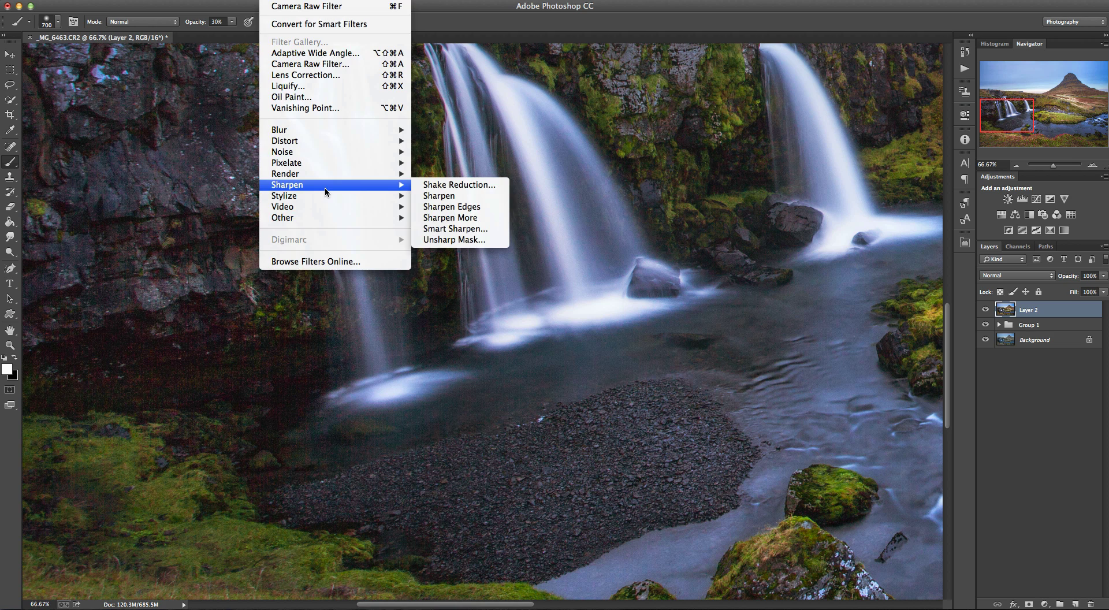
- Open Reduce Noise and pan its preview onto the dark mossy rocks
mouse_move(408, 154)
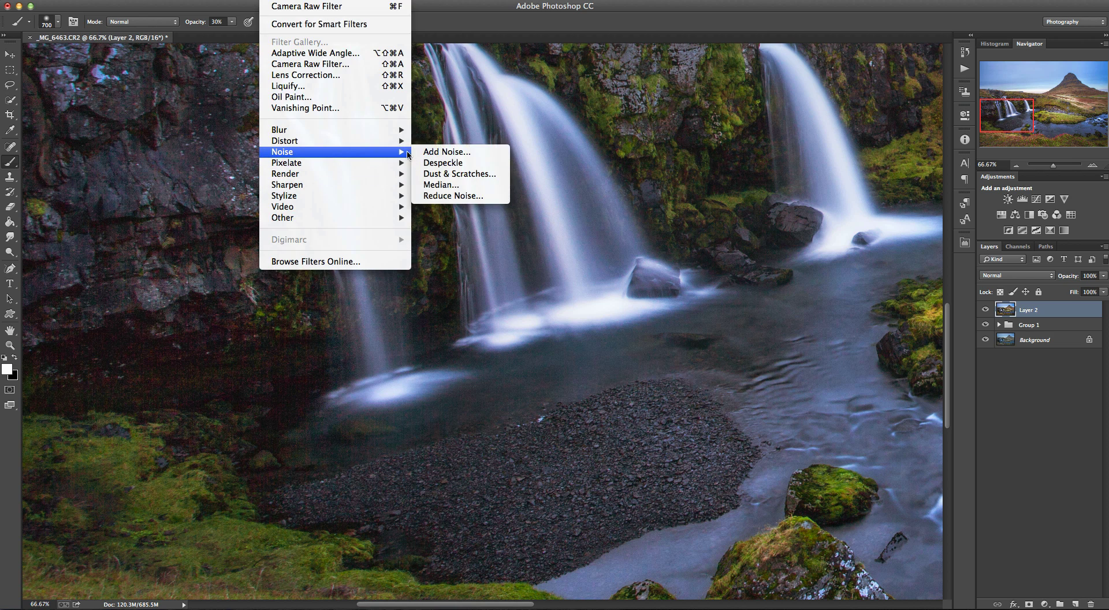
click(445, 197)
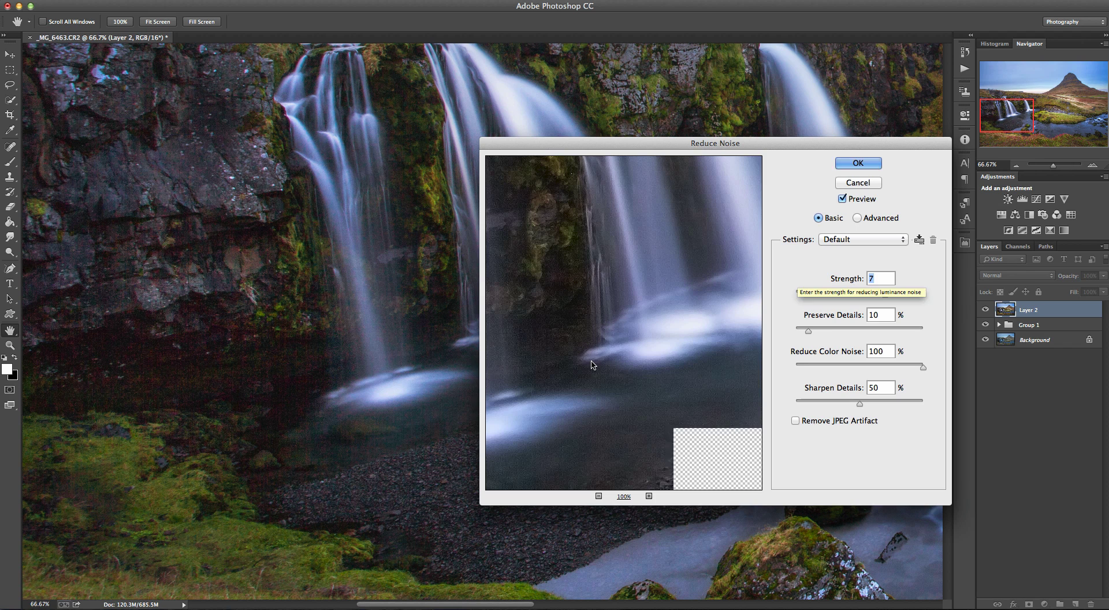
drag(619, 363, 738, 342)
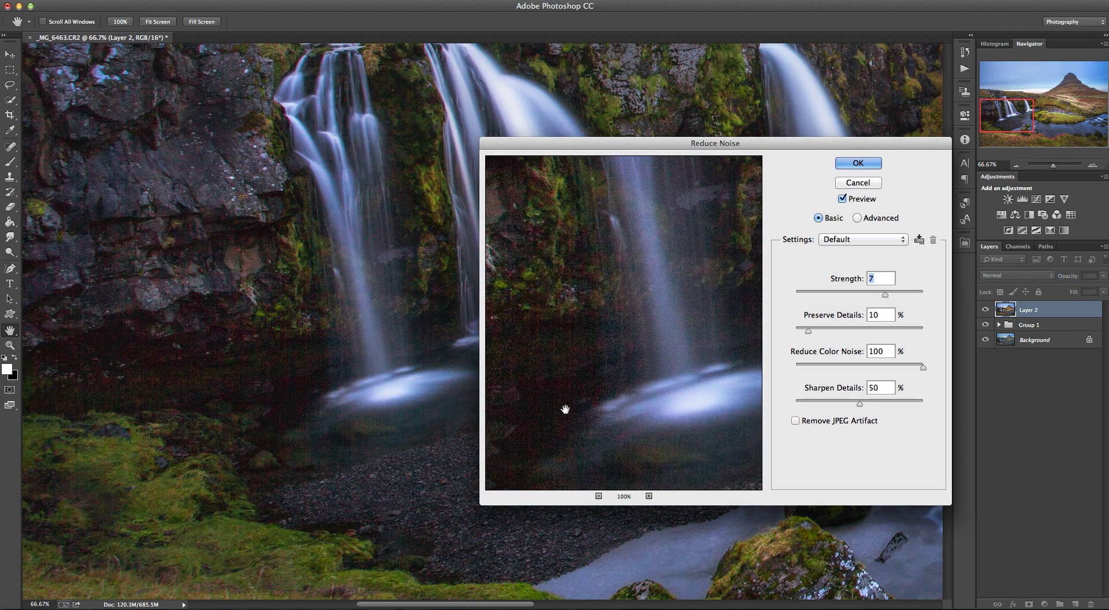
drag(567, 409, 671, 321)
drag(584, 289, 631, 330)
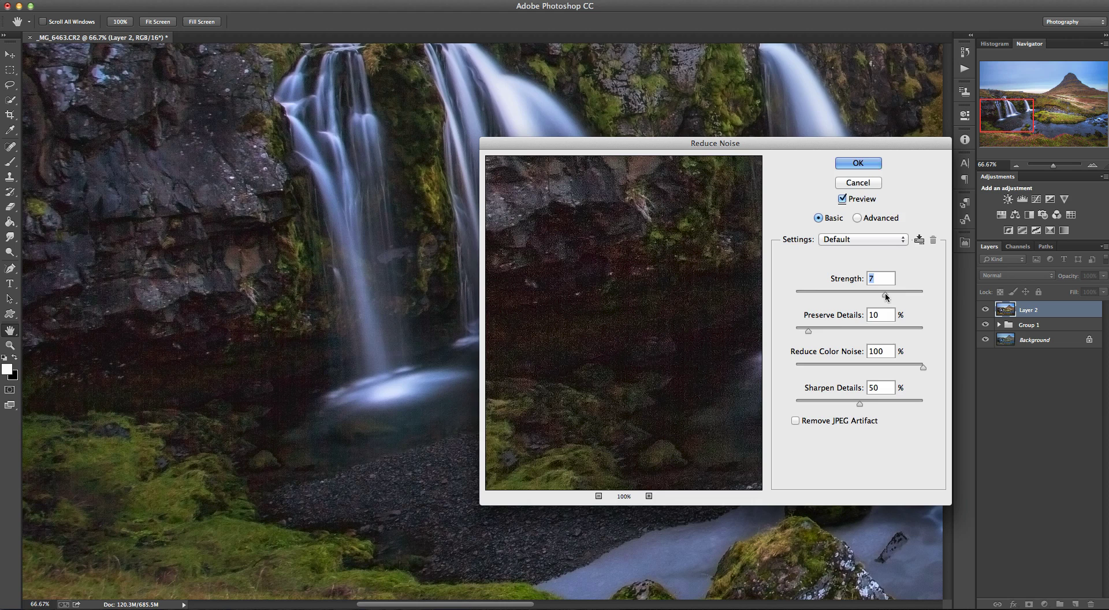
- Apply Strength 7, Preserve Details 10%, Color Noise 100%, Sharpen Details 50% to Layer 2
drag(832, 296, 798, 297)
drag(922, 366, 796, 365)
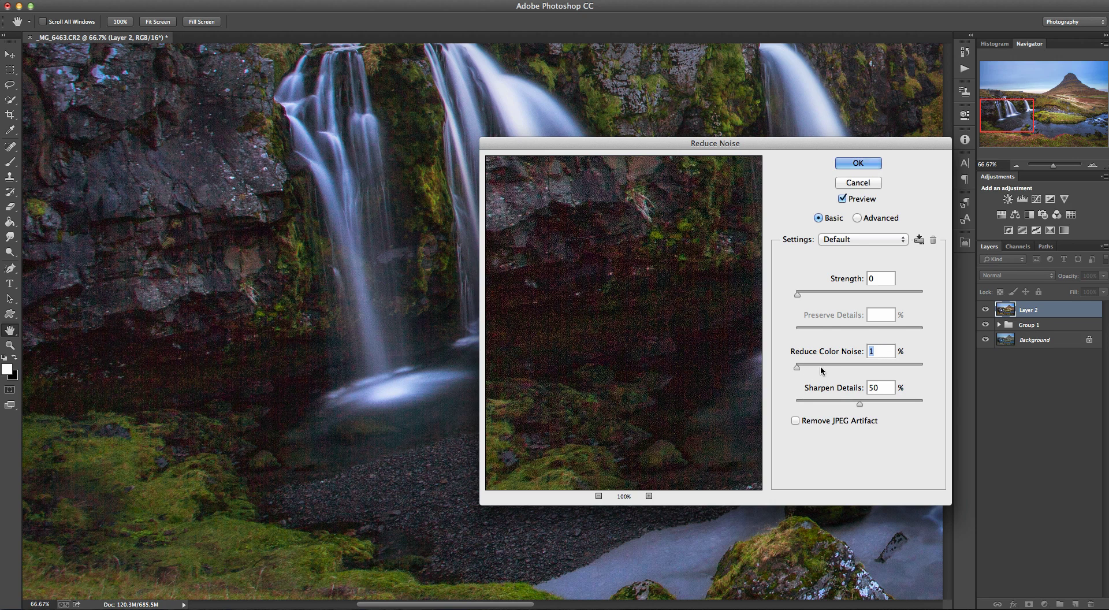
drag(798, 367, 926, 366)
drag(797, 293, 885, 294)
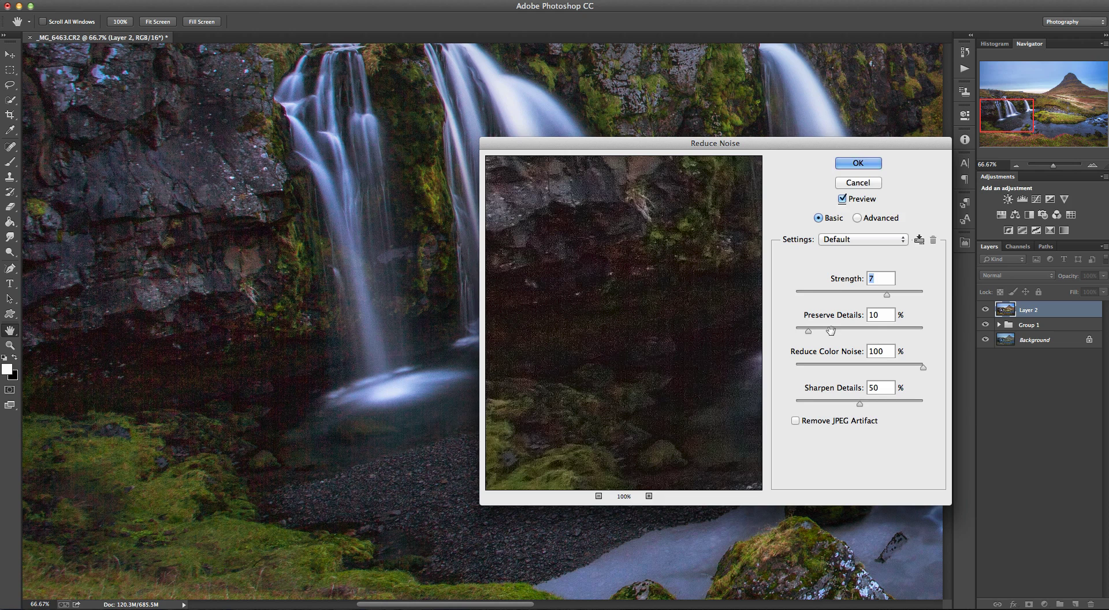
click(857, 164)
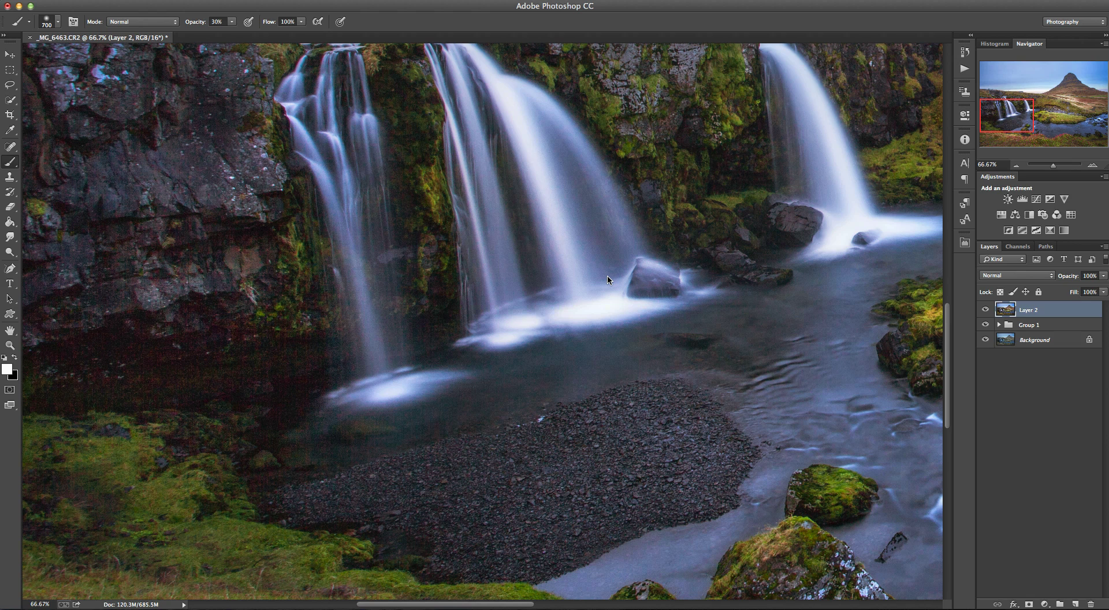
click(986, 310)
click(986, 310)
click(1098, 167)
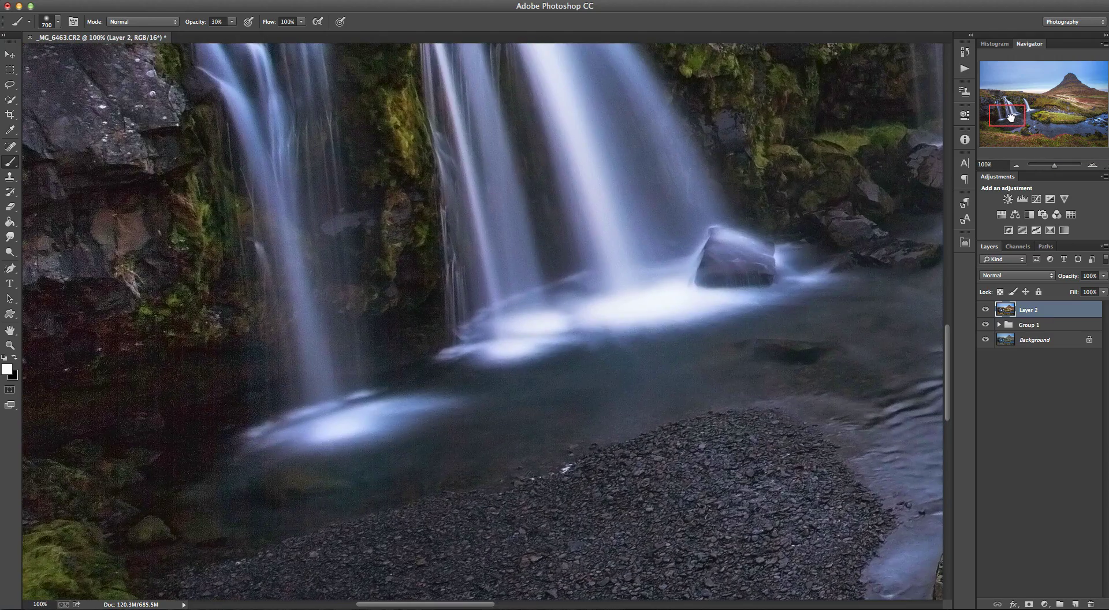
drag(1012, 117, 1001, 121)
click(986, 310)
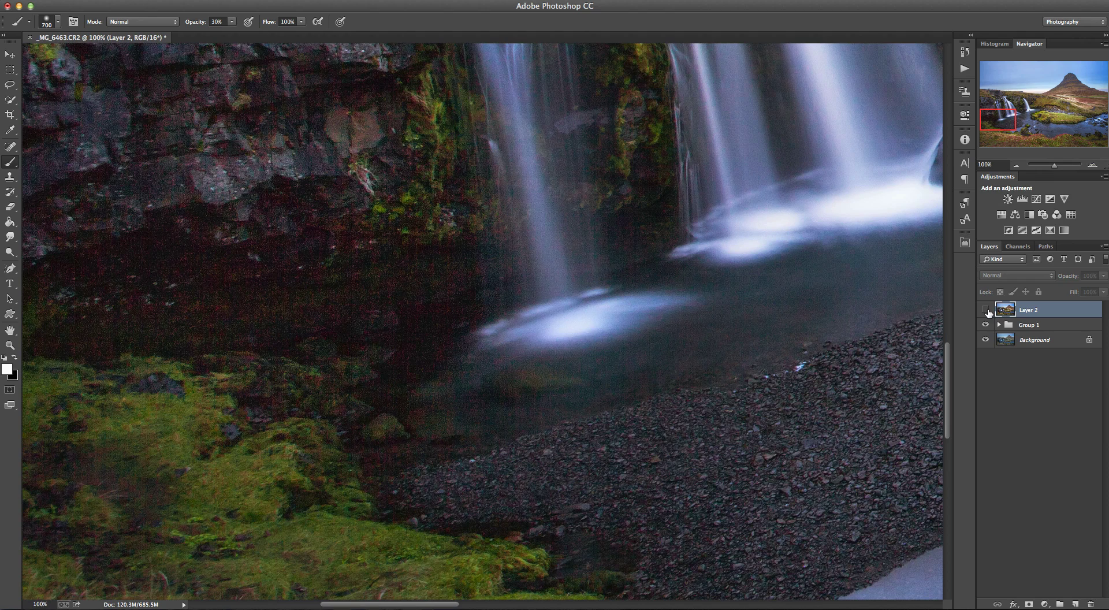
click(985, 310)
click(985, 310)
click(986, 310)
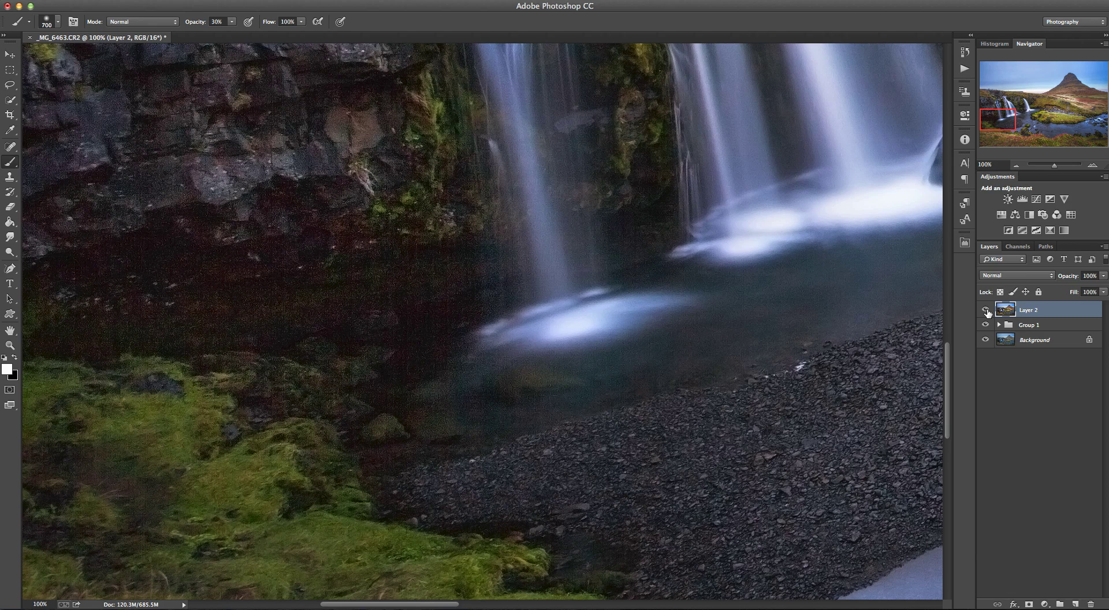
click(986, 311)
click(986, 310)
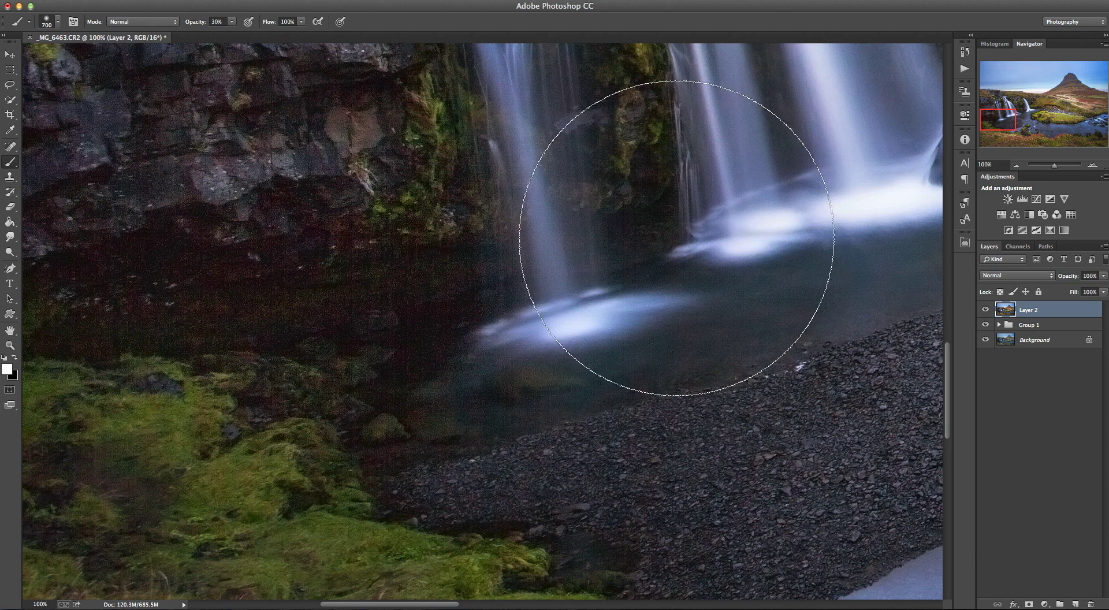
click(1018, 166)
click(1017, 166)
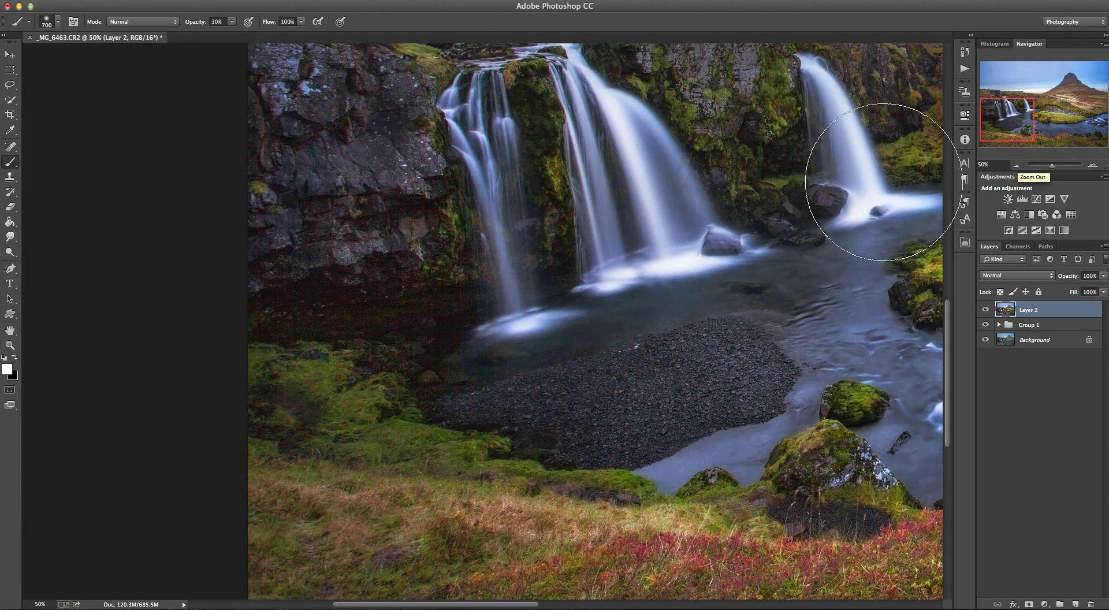
drag(1055, 121, 1041, 105)
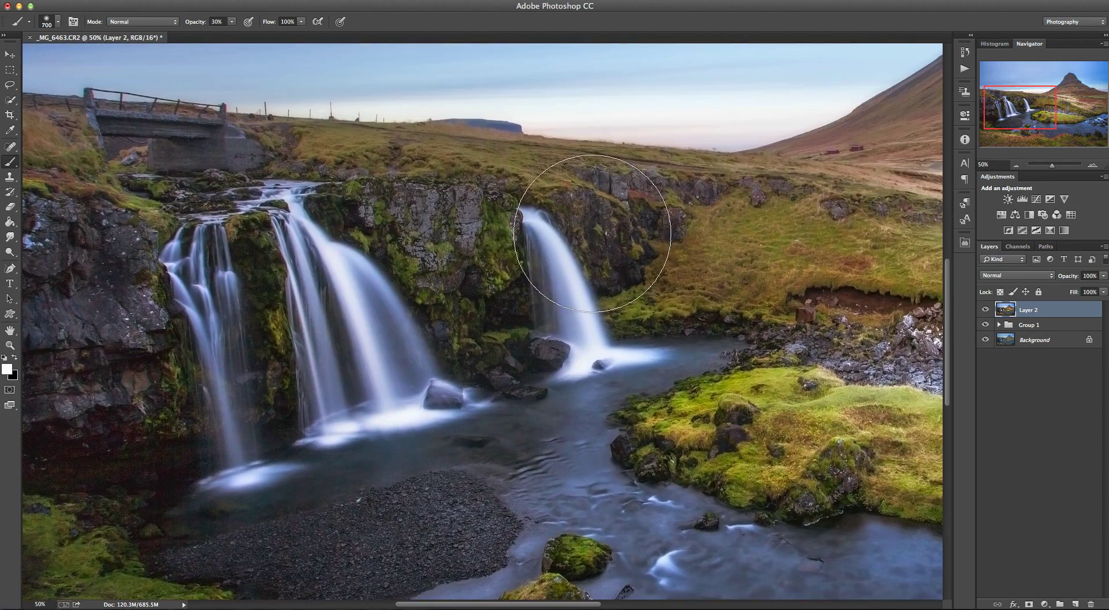
click(1017, 166)
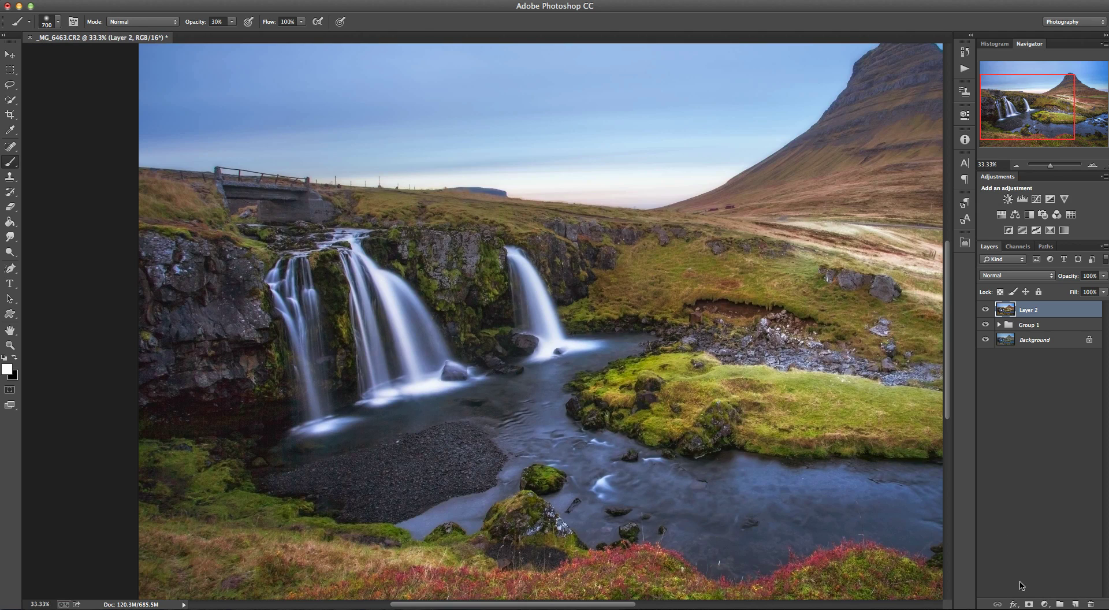
- Give Layer 2 an inverted black mask and brush white over the left rocks and waterfall
click(1030, 604)
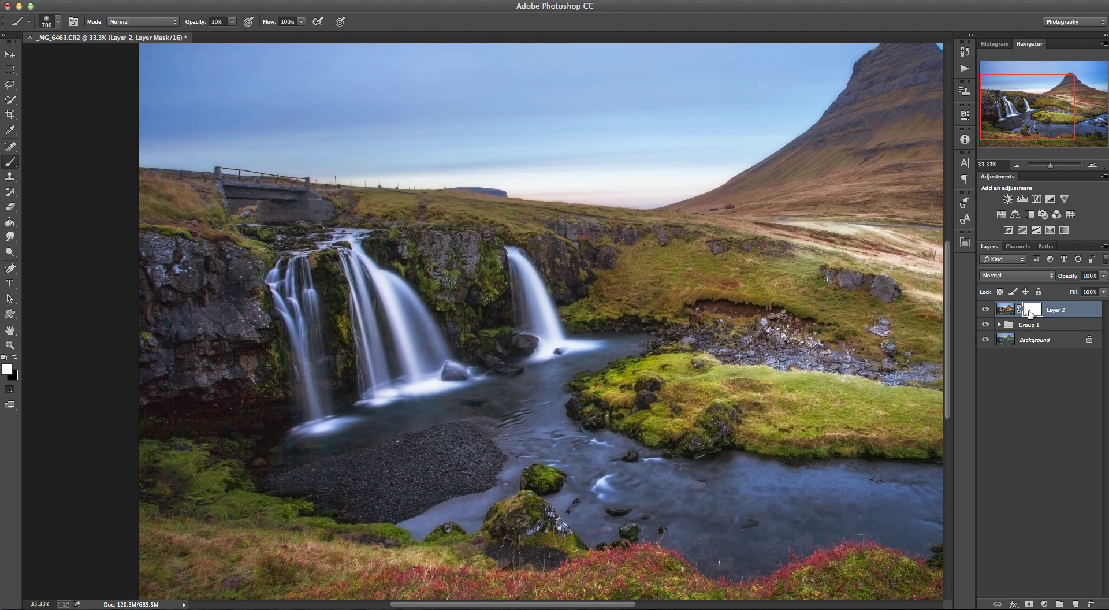
key(super+i)
click(1092, 165)
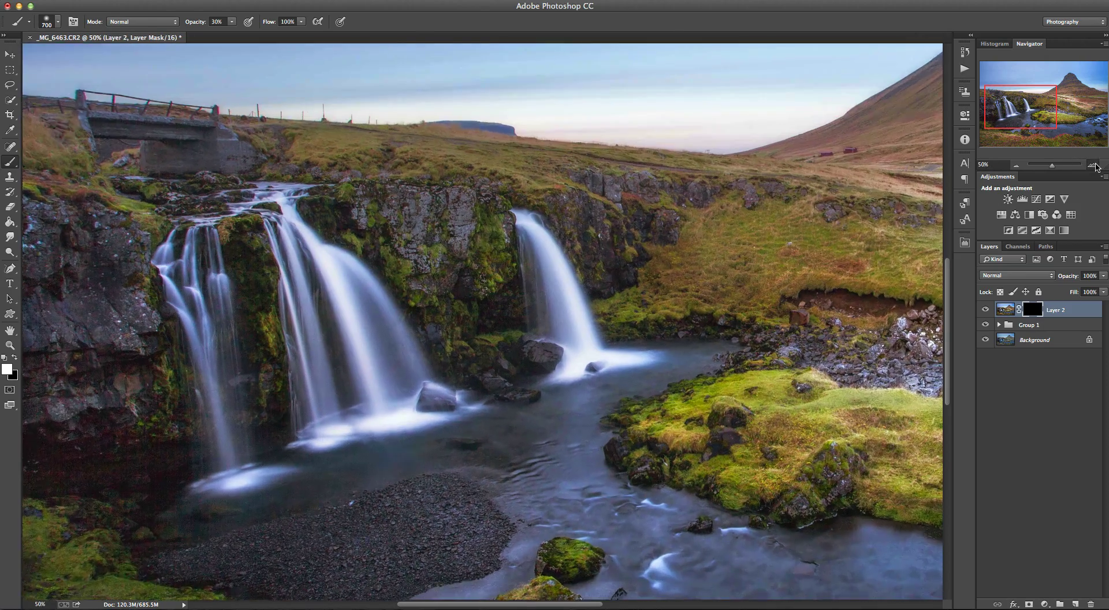
mouse_move(1026, 113)
mouse_down()
mouse_move(1035, 121)
mouse_move(1008, 122)
mouse_up()
key(super+equal)
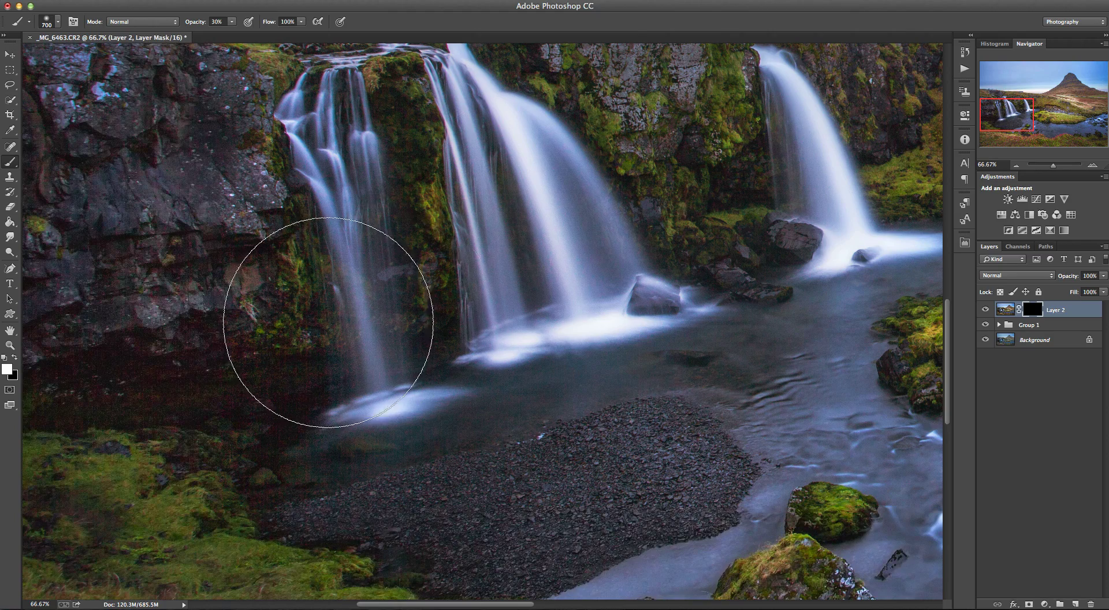
mouse_move(260, 371)
mouse_down()
mouse_move(210, 235)
mouse_move(219, 116)
mouse_up()
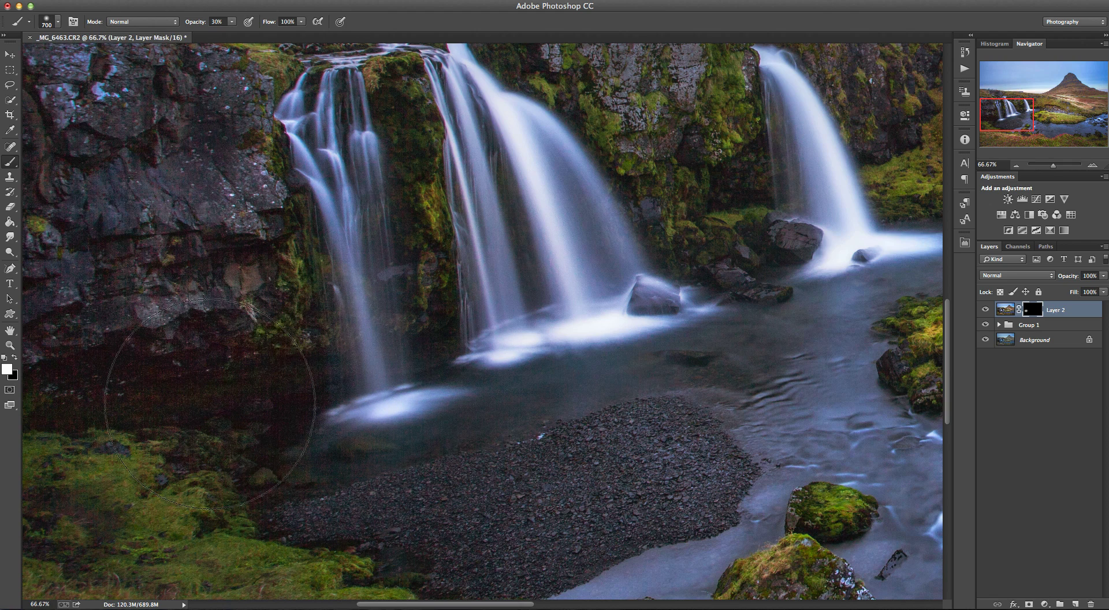
mouse_move(135, 402)
mouse_down()
mouse_move(158, 292)
mouse_move(262, 391)
mouse_move(385, 400)
mouse_move(425, 376)
mouse_move(797, 372)
mouse_move(371, 386)
mouse_move(644, 342)
mouse_move(809, 407)
mouse_move(797, 392)
mouse_move(178, 392)
mouse_up()
click(985, 311)
click(986, 311)
click(985, 312)
click(985, 311)
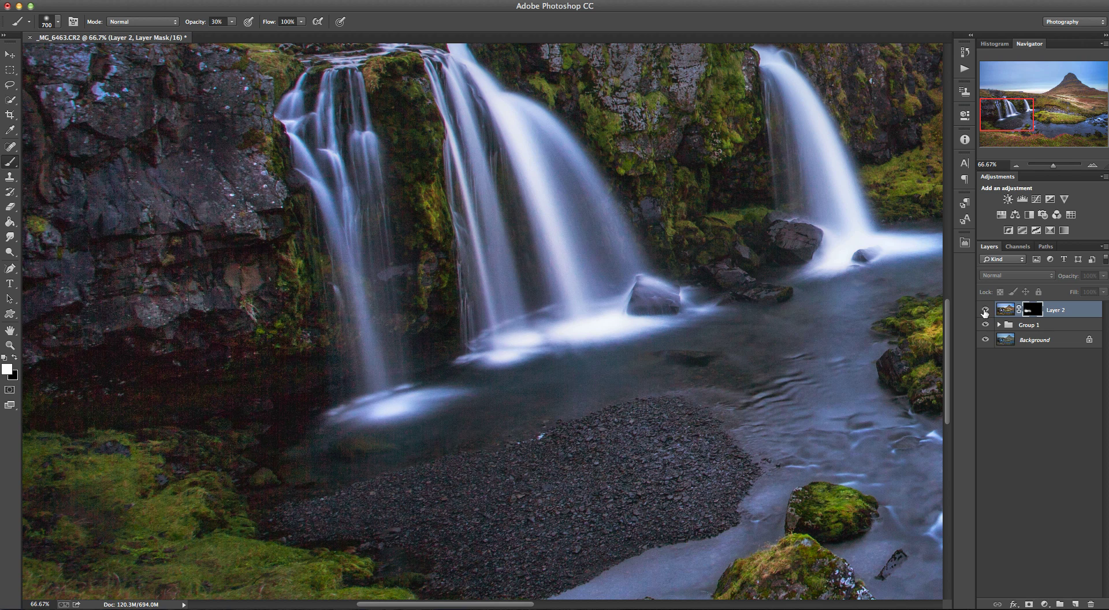
click(985, 312)
click(986, 311)
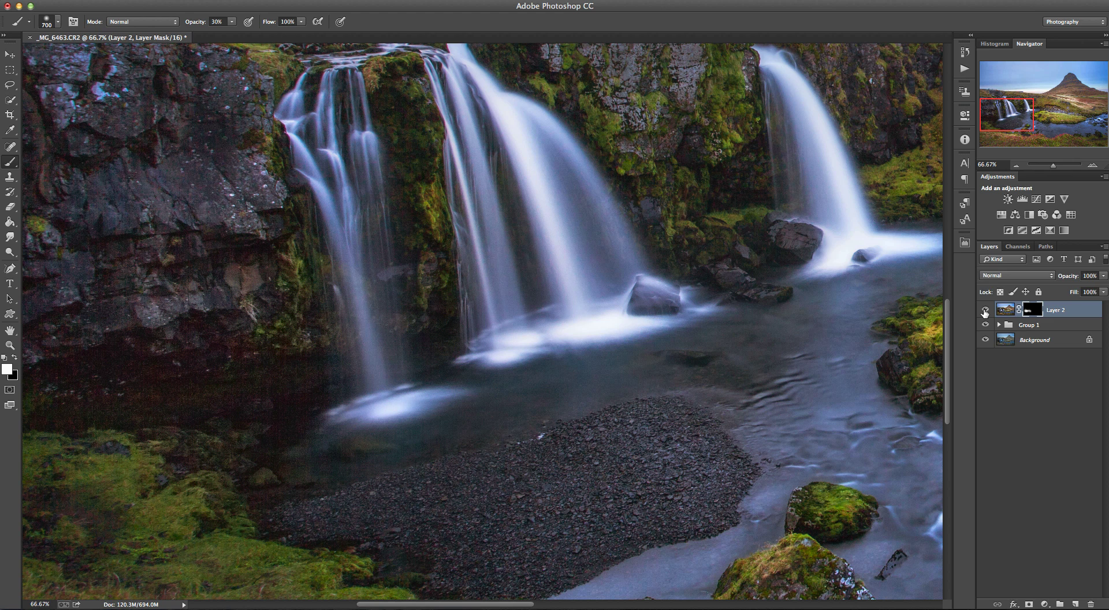
click(1005, 311)
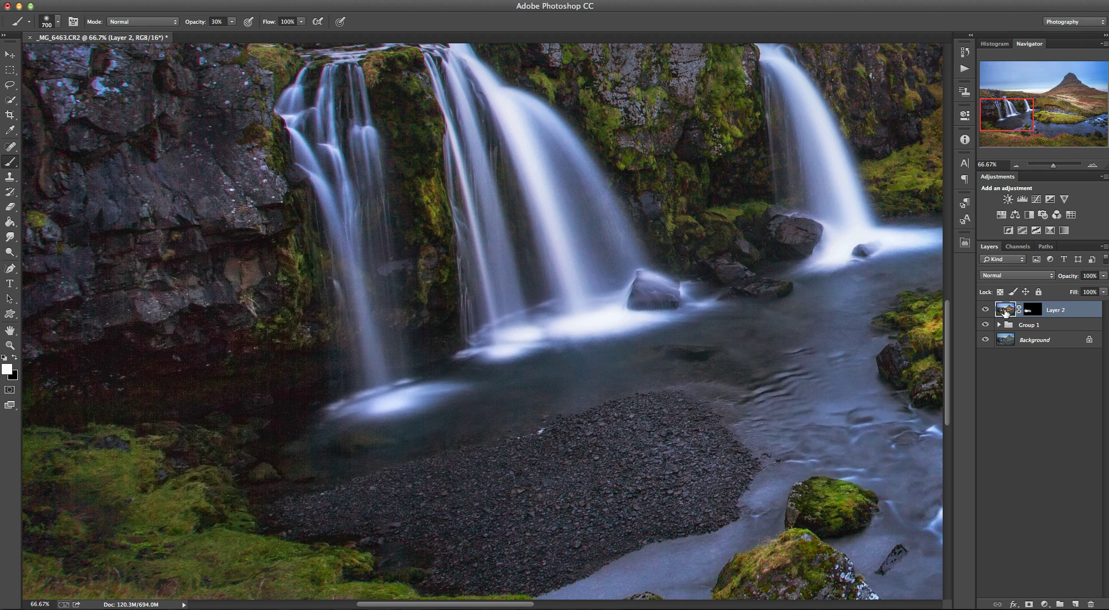
- Hide Layer 2, stamp the visible image into Layer 3 above it, and launch Camera Raw Filter
click(986, 310)
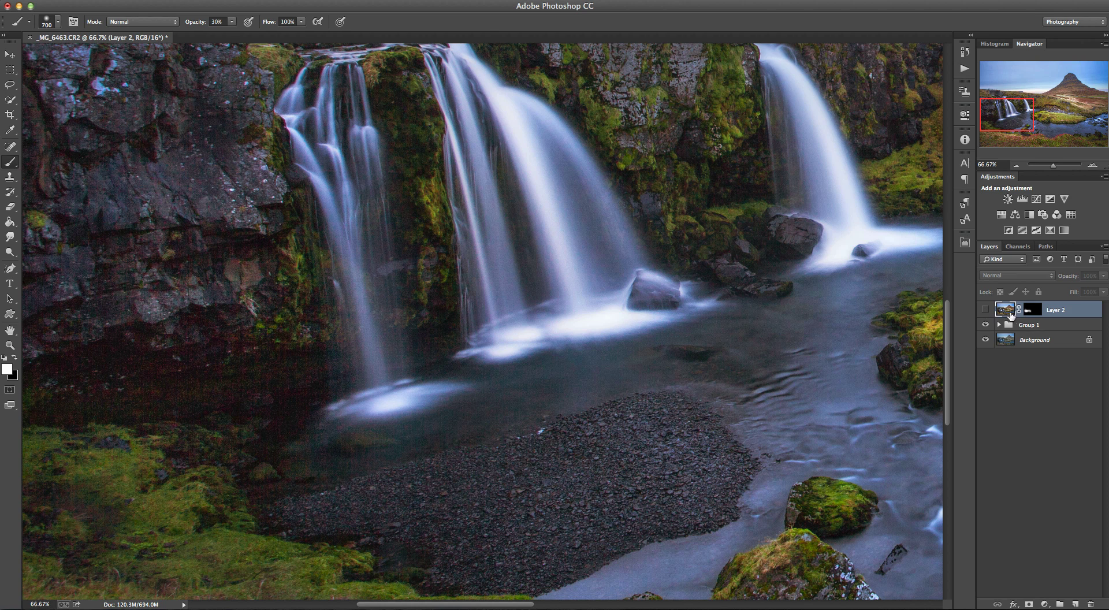
click(1053, 327)
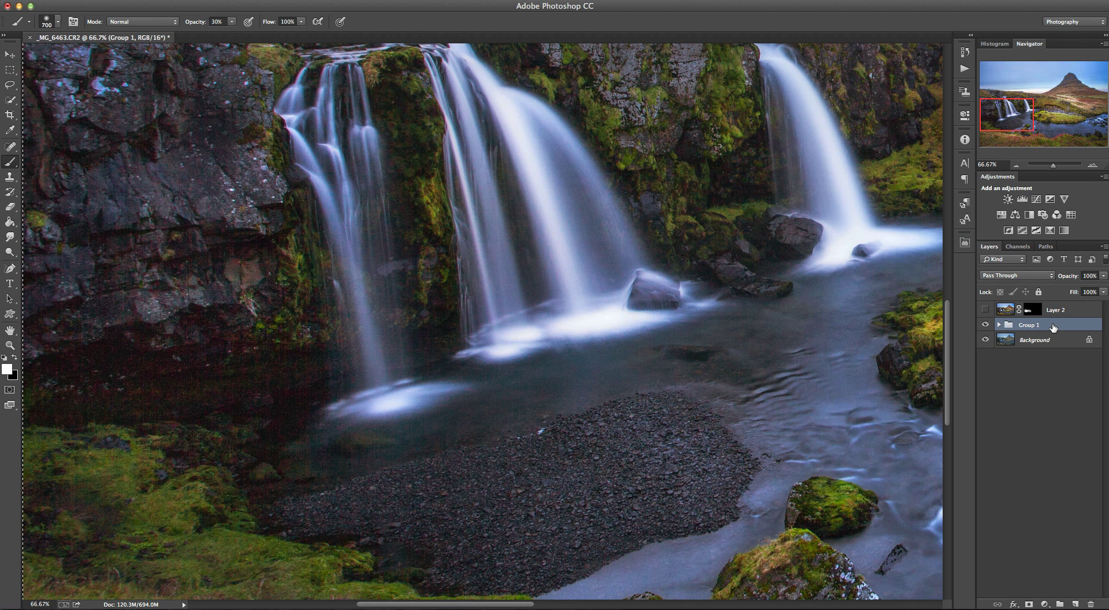
key(alt+shift+super+n)
key(alt+shift+super+e)
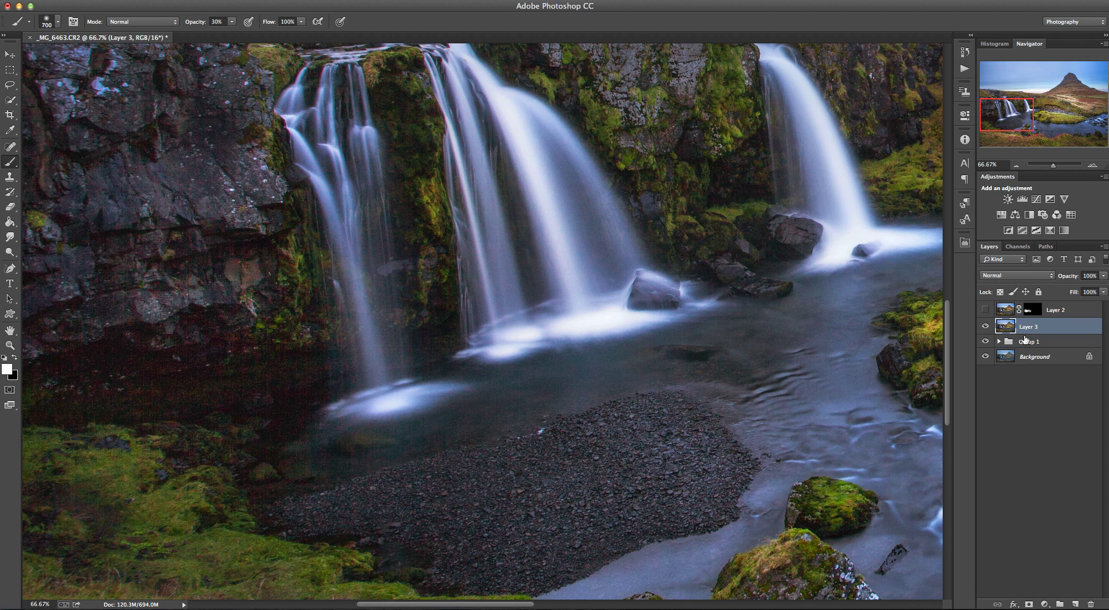
drag(1011, 332, 1006, 308)
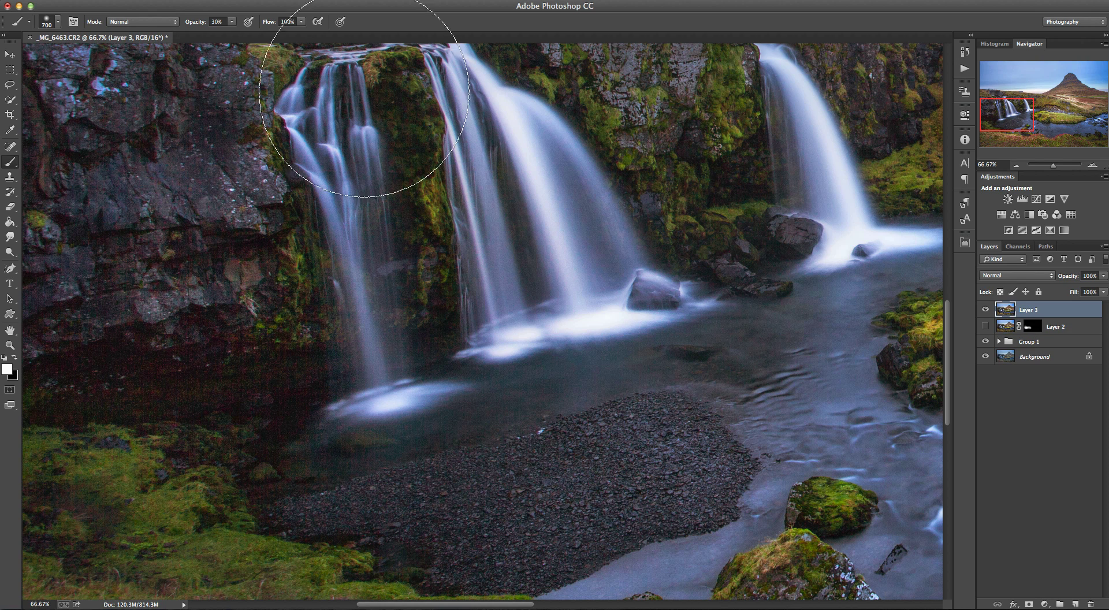
click(272, 0)
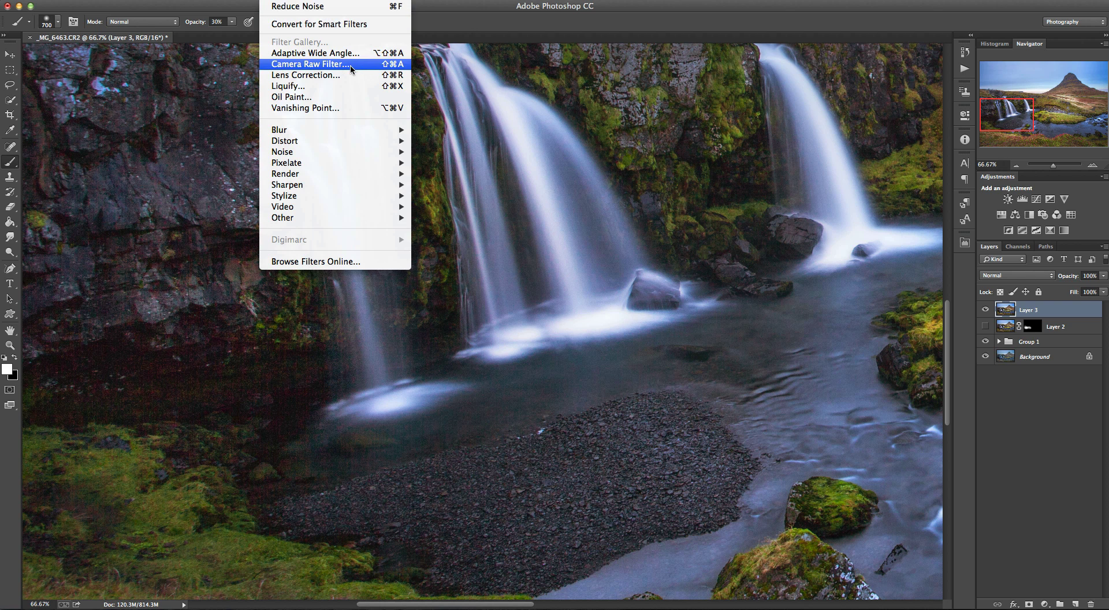
click(334, 68)
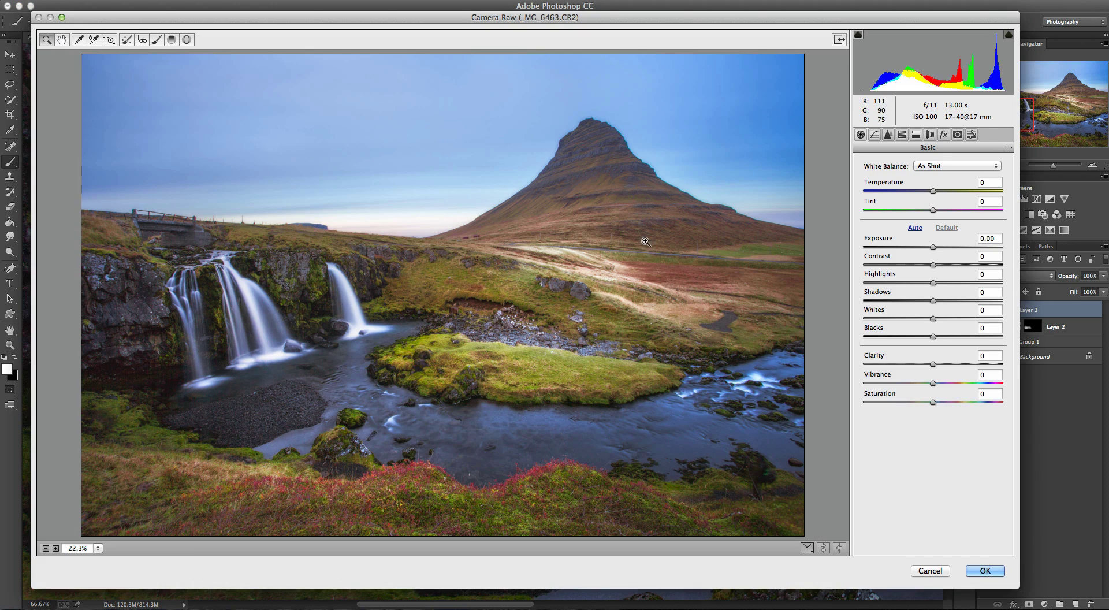
- Zoom the Camera Raw preview to 100% on the dark rocks at the waterfall base
click(114, 376)
click(76, 373)
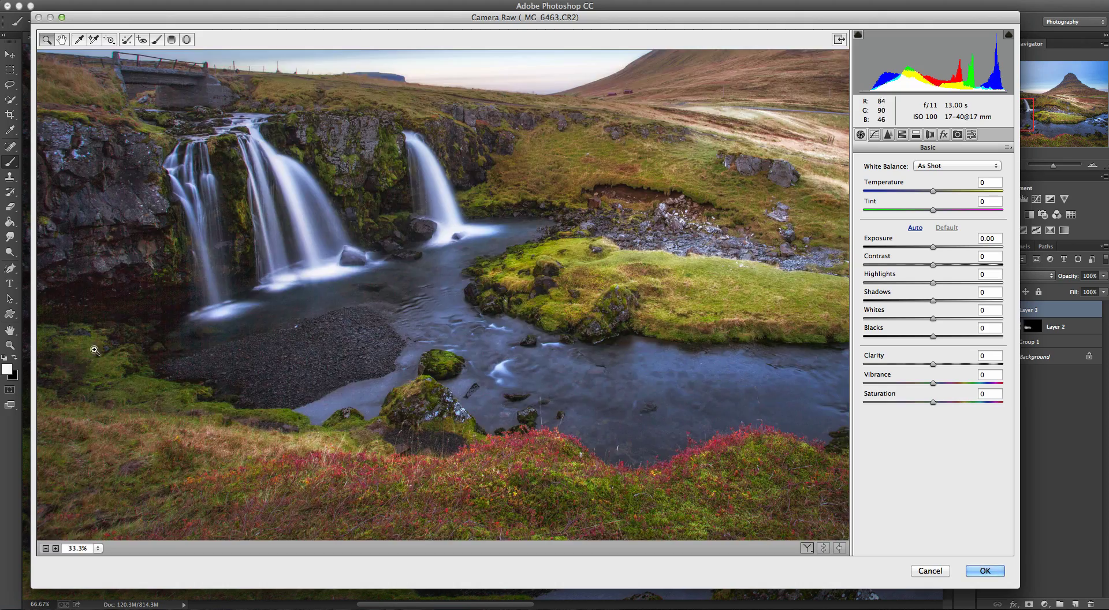
click(116, 305)
click(121, 289)
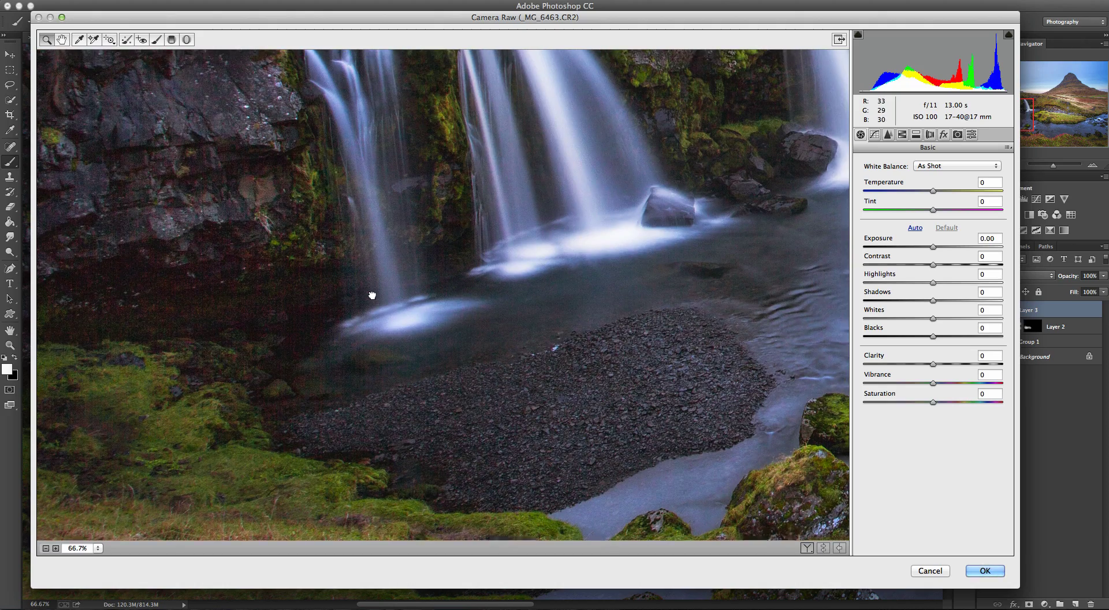
click(171, 290)
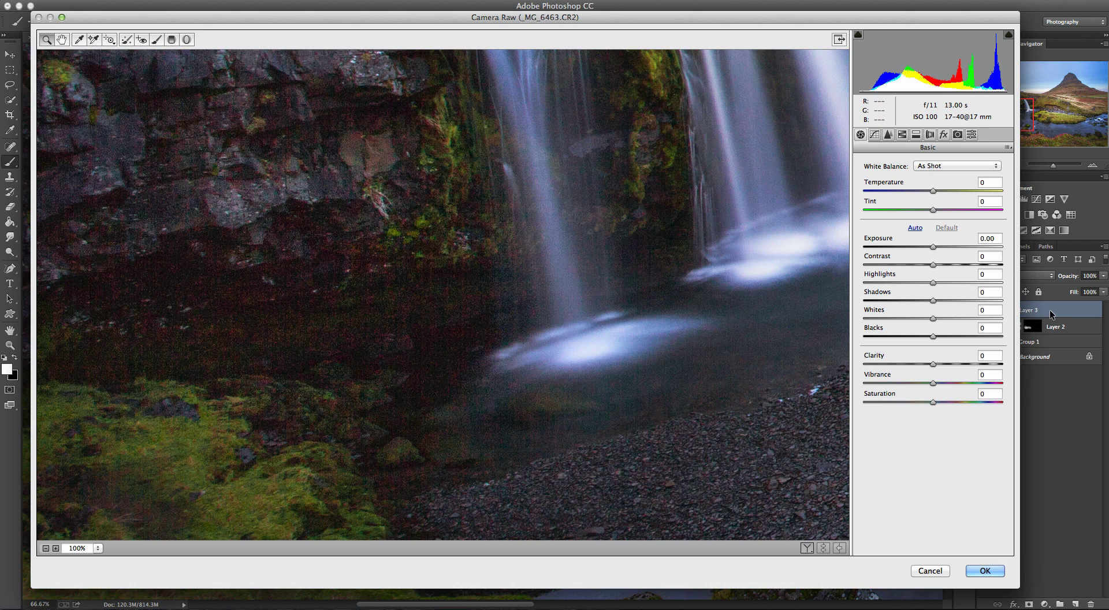
- In the Detail tab, set Luminance noise reduction 48 and Color 31, then apply
click(889, 134)
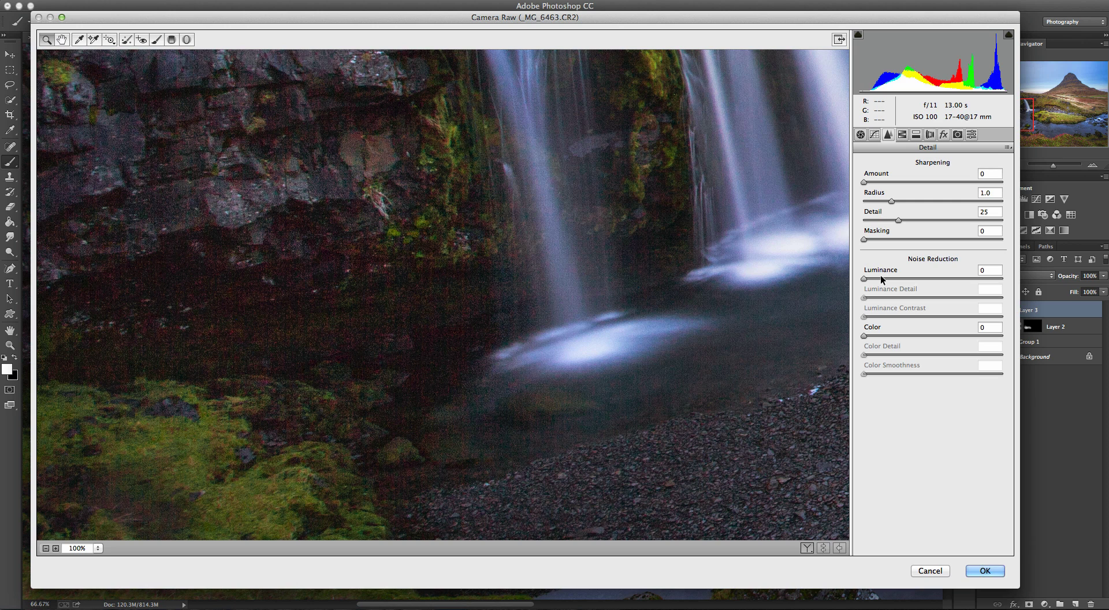
drag(865, 279, 930, 279)
drag(865, 337, 913, 337)
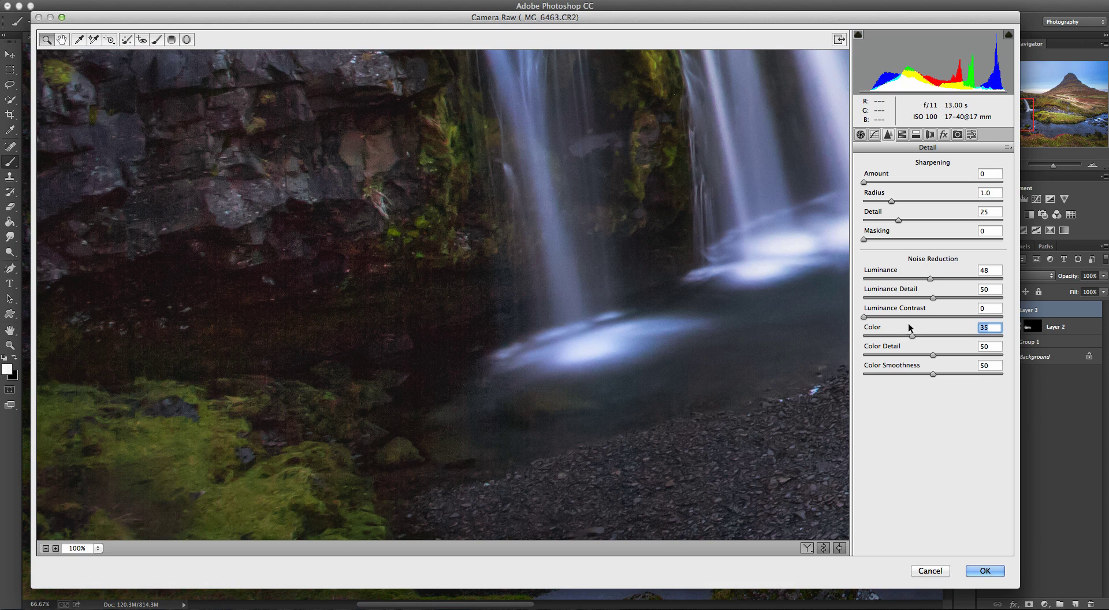
drag(912, 337, 906, 338)
drag(930, 279, 927, 280)
key(super+z)
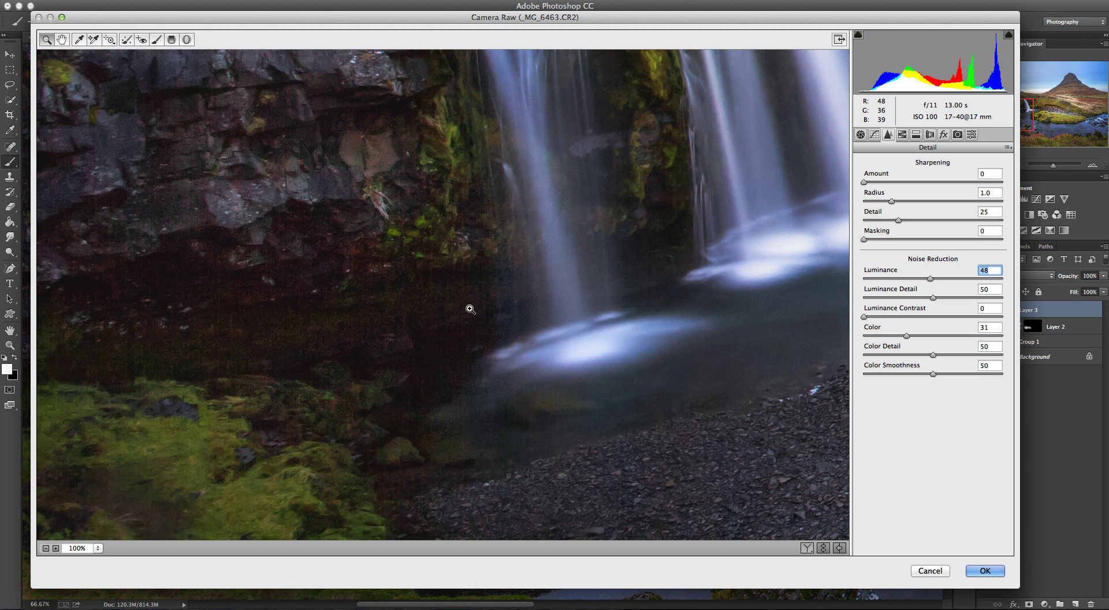
click(990, 570)
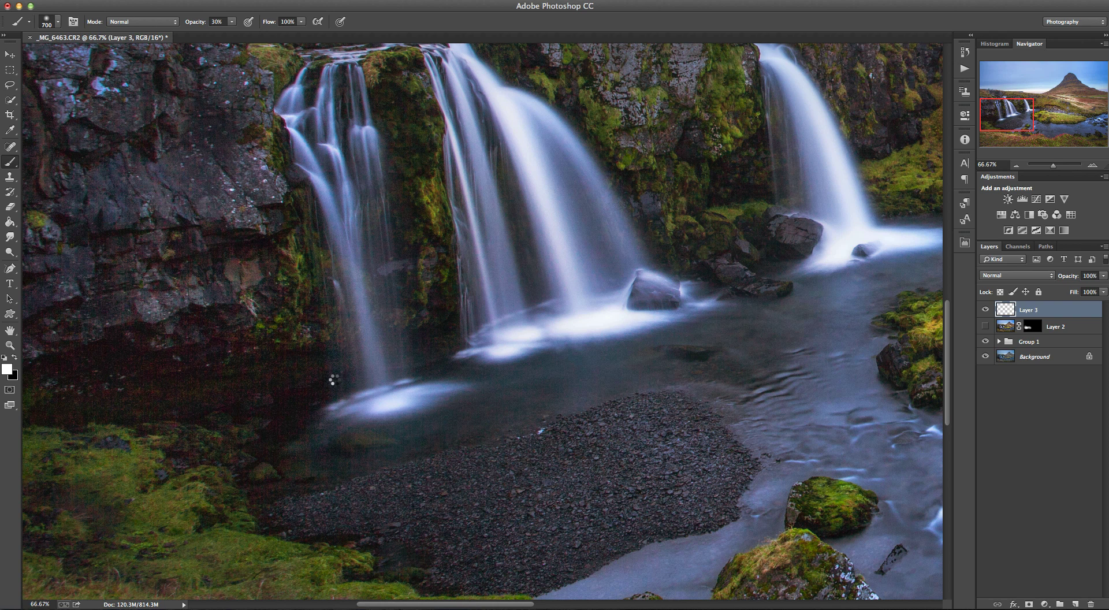
- Compare Layer 3 on and off, add a black mask, and paint it onto the rocks beside the waterfall
click(986, 310)
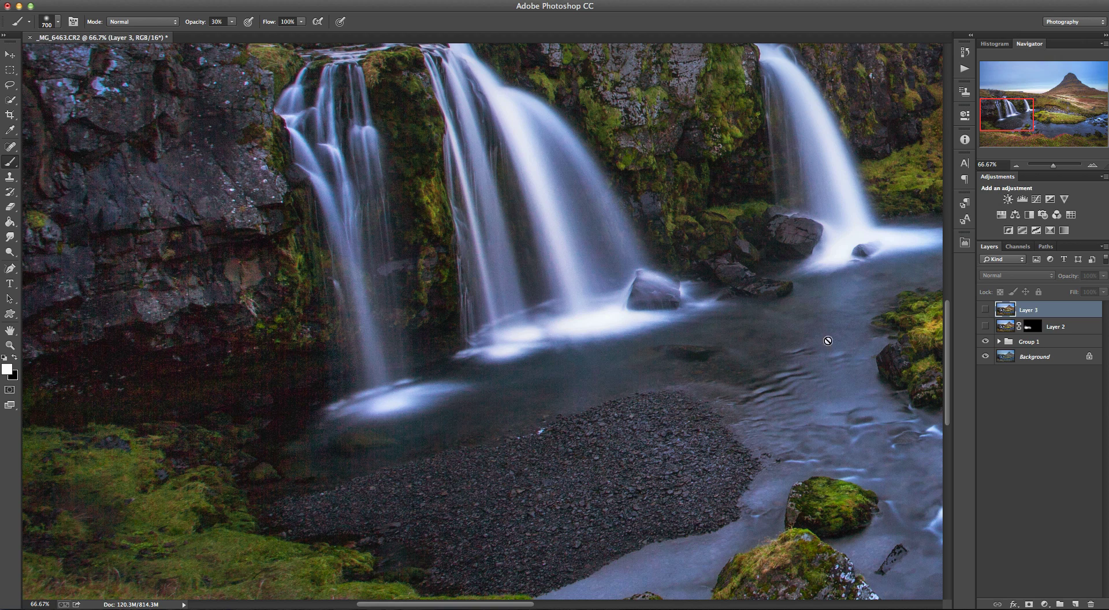
click(986, 310)
click(985, 311)
click(986, 310)
click(986, 311)
click(986, 311)
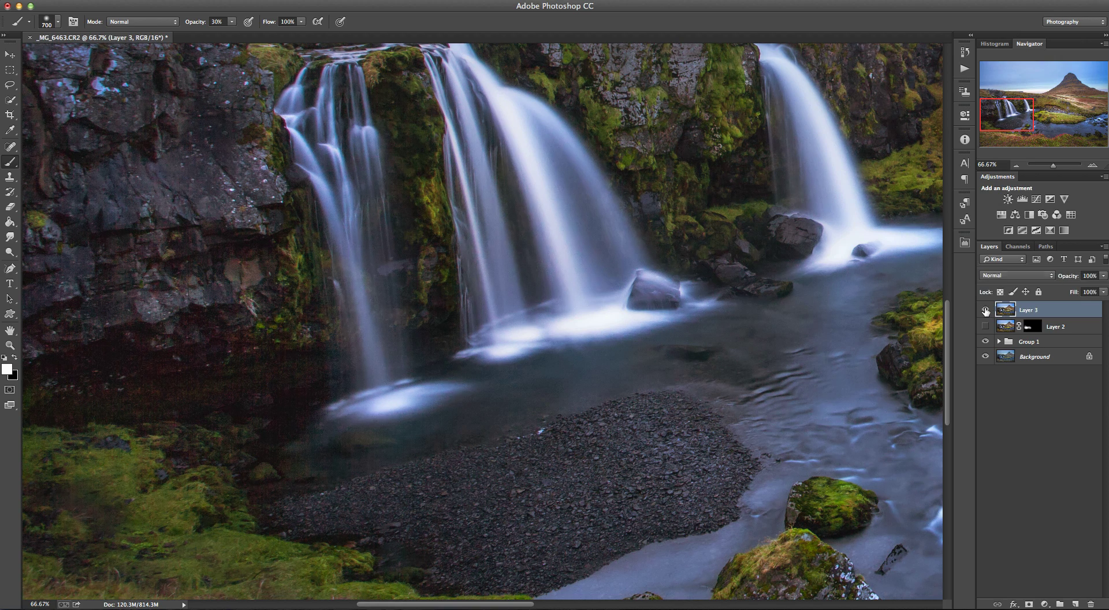
click(1029, 604)
mouse_move(331, 365)
mouse_down()
mouse_move(206, 389)
mouse_move(329, 371)
mouse_move(520, 260)
mouse_move(313, 291)
mouse_move(607, 248)
mouse_move(718, 248)
mouse_move(780, 347)
mouse_move(809, 370)
mouse_up()
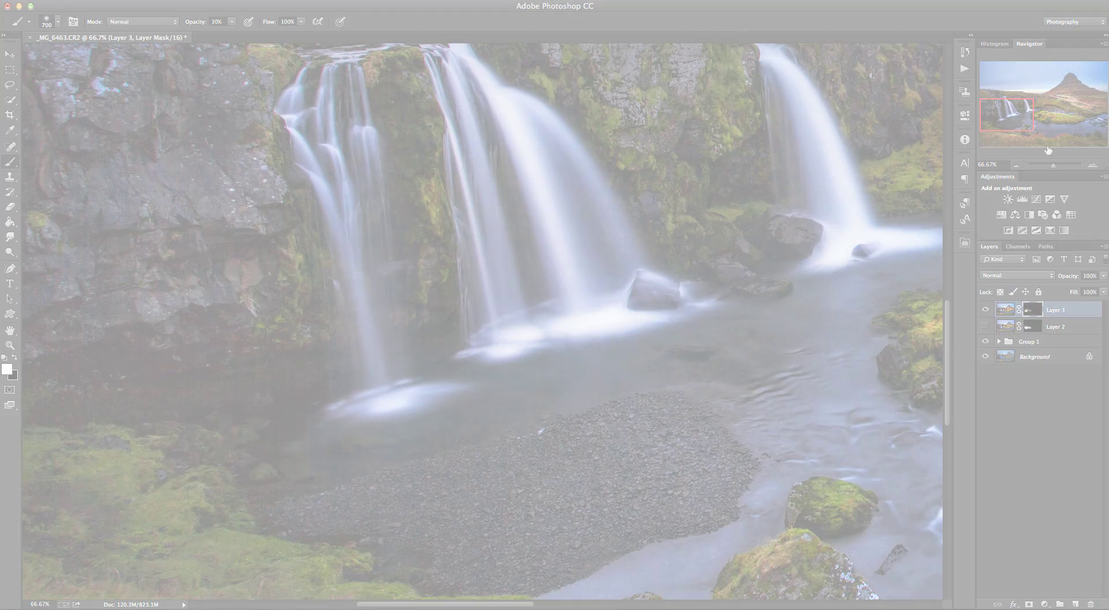